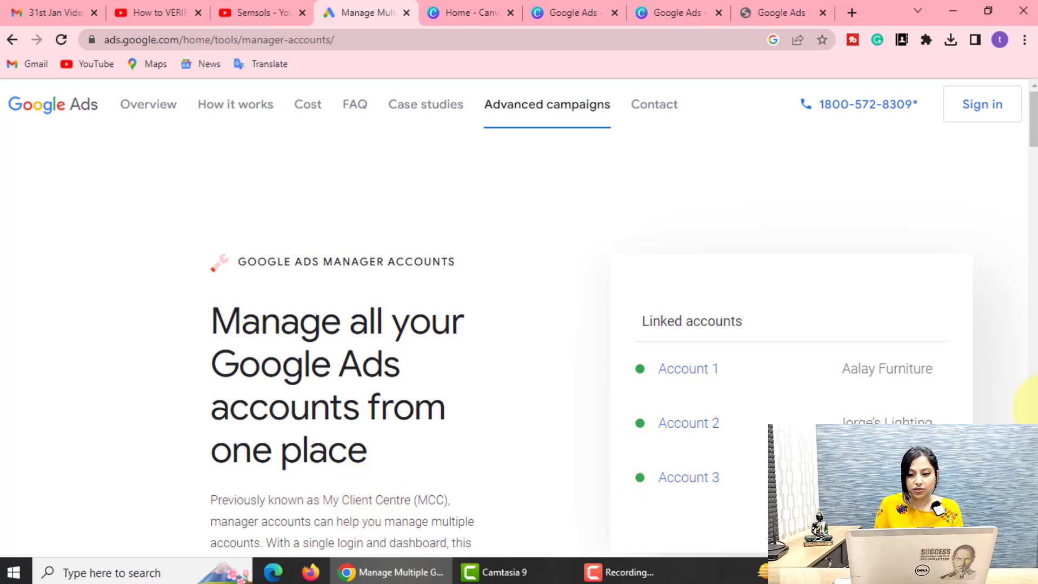
Step: Scroll the manager accounts page down to the Create a manager account option
scroll(1035, 416, down, 7)
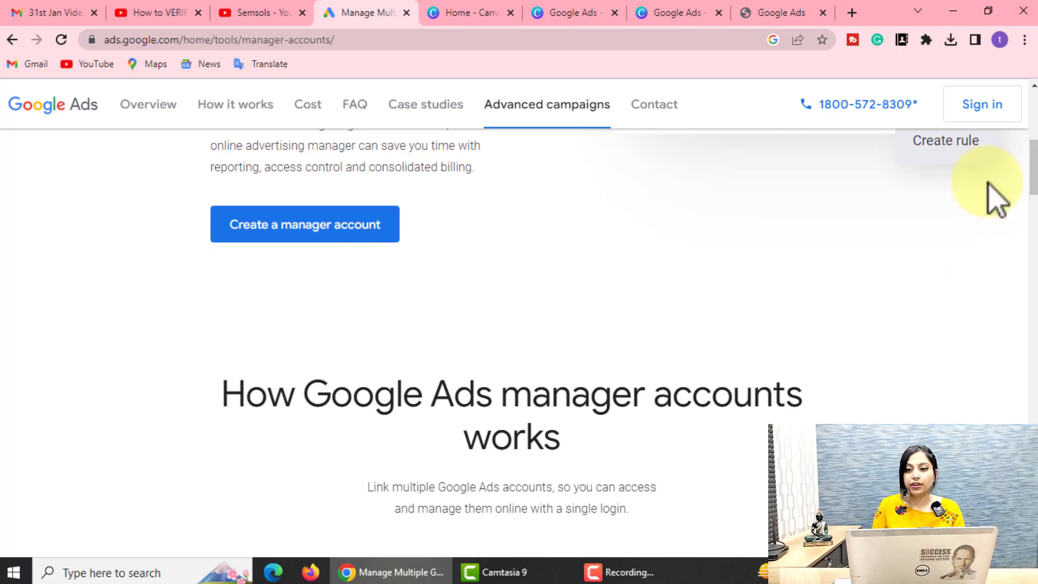
Step: Search 'google ads badge' in a new tab and browse the image results
click(852, 12)
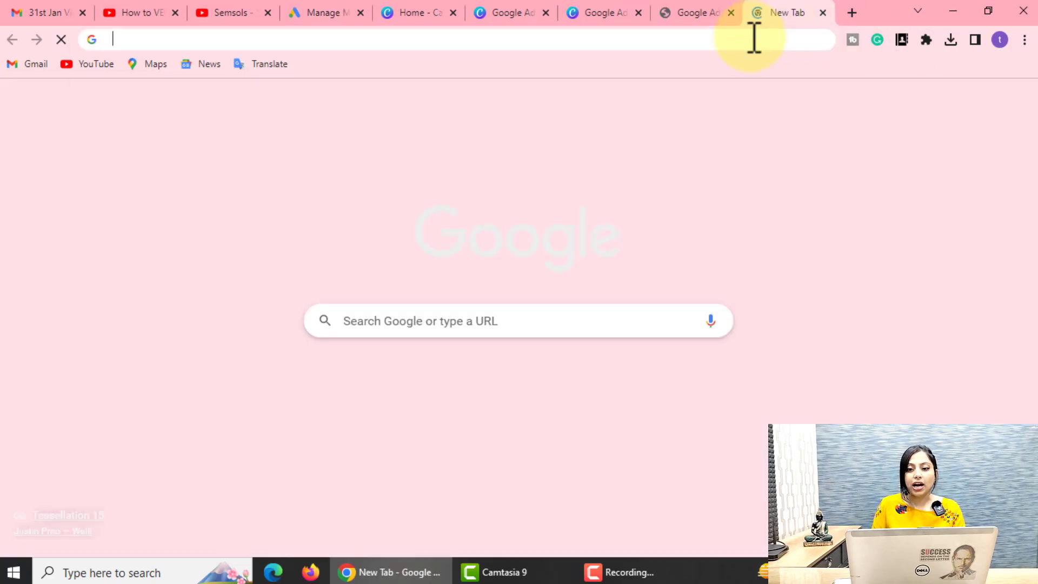
text(google ads badge)
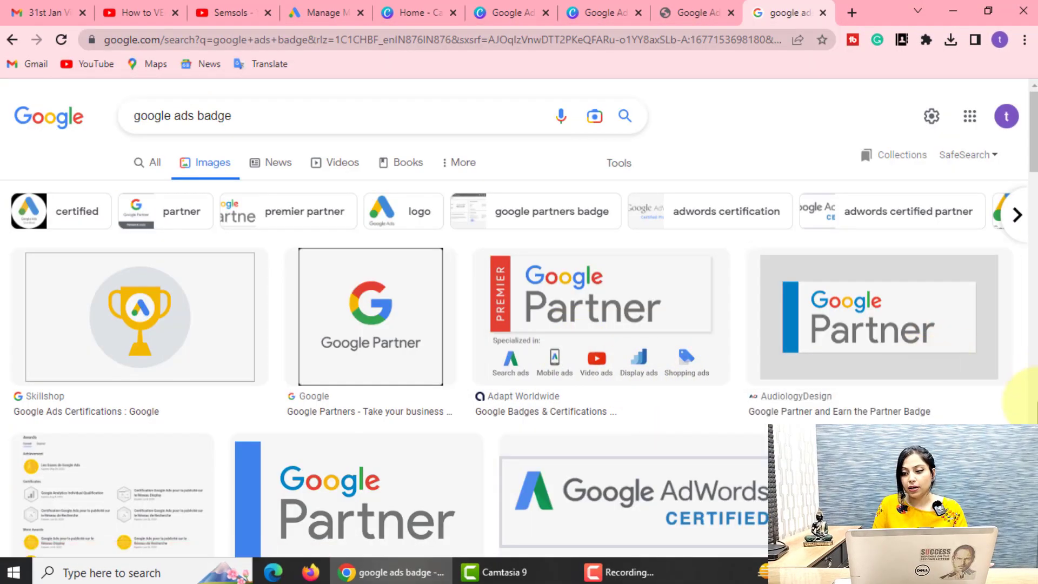
scroll(1027, 392, down, 7)
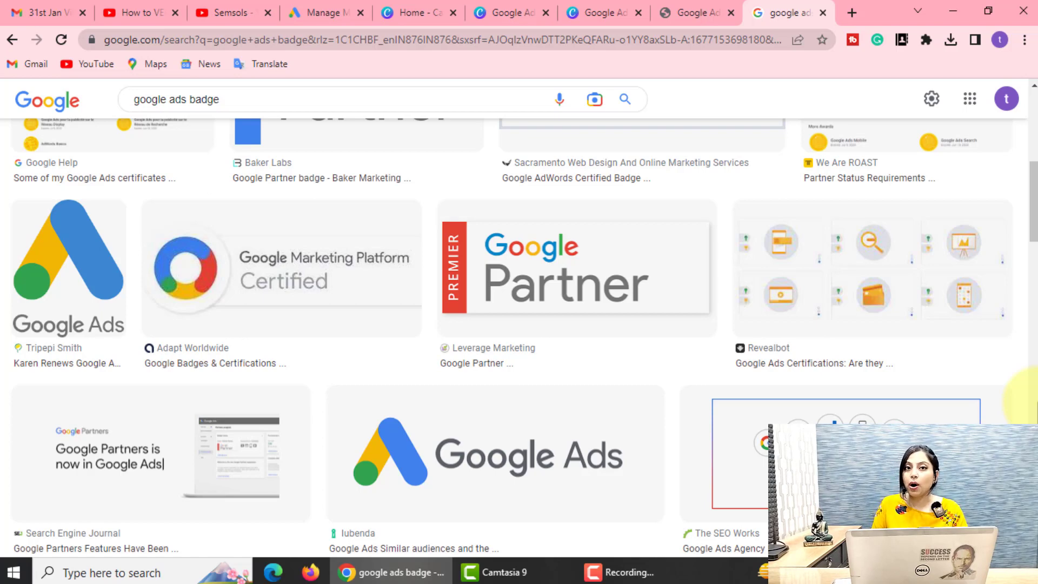
Step: Sign in to Google Ads and continue with the manager account whose setup is in progress
click(324, 11)
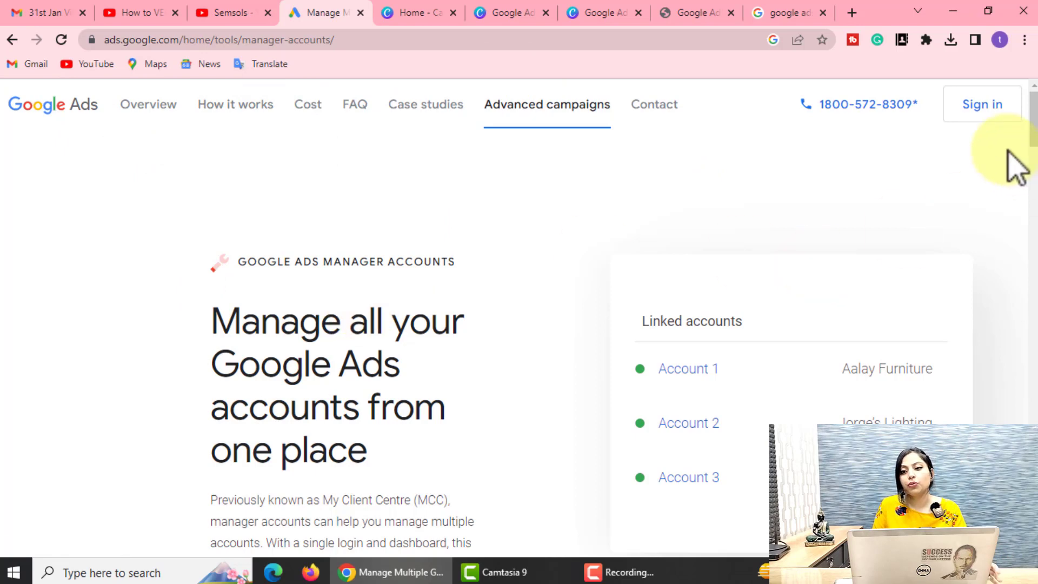
click(1009, 104)
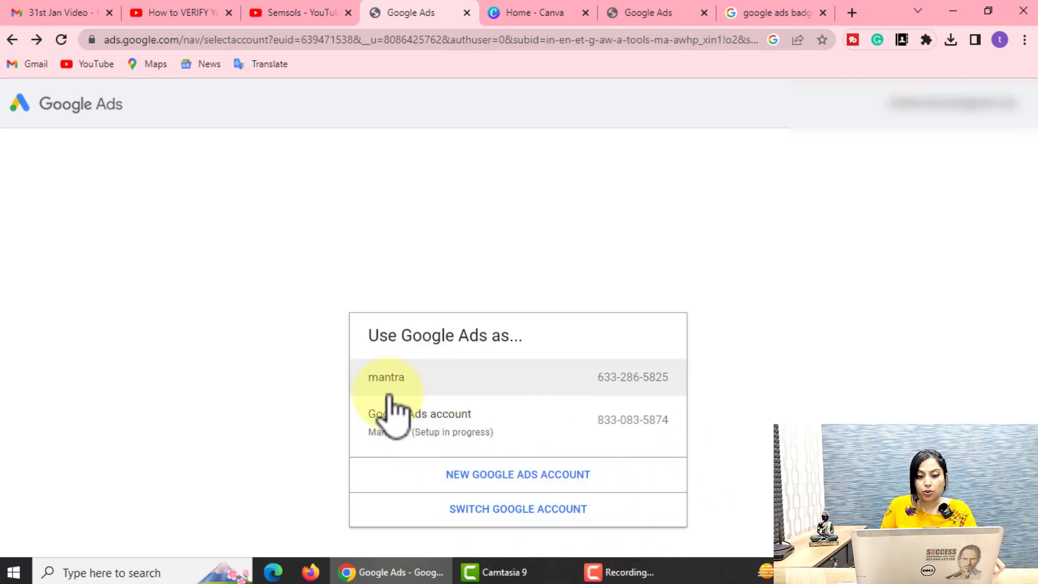
click(451, 436)
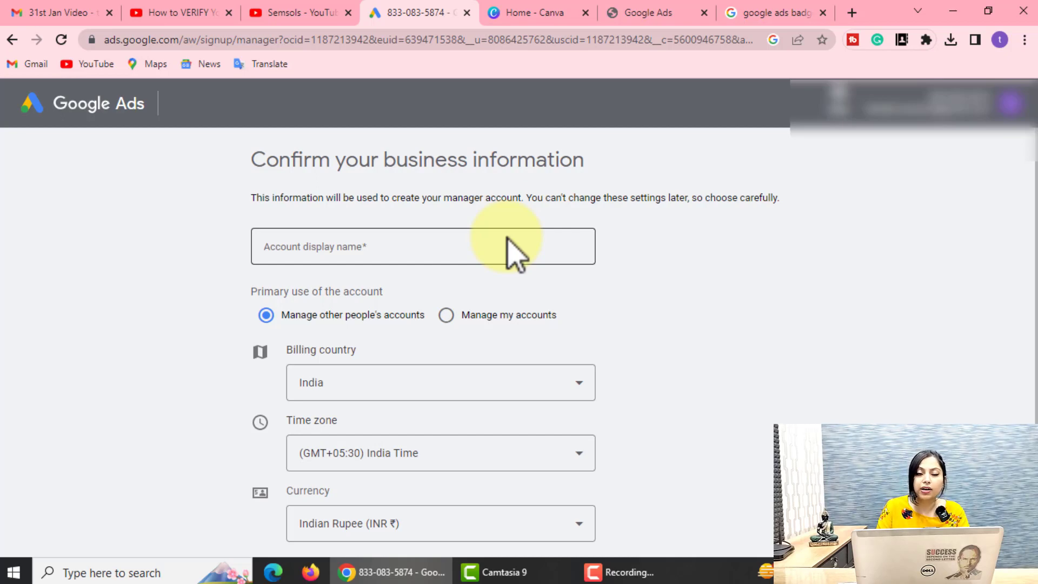
Step: Name the manager account 'semsols2', keep the other defaults, and submit the form
click(349, 248)
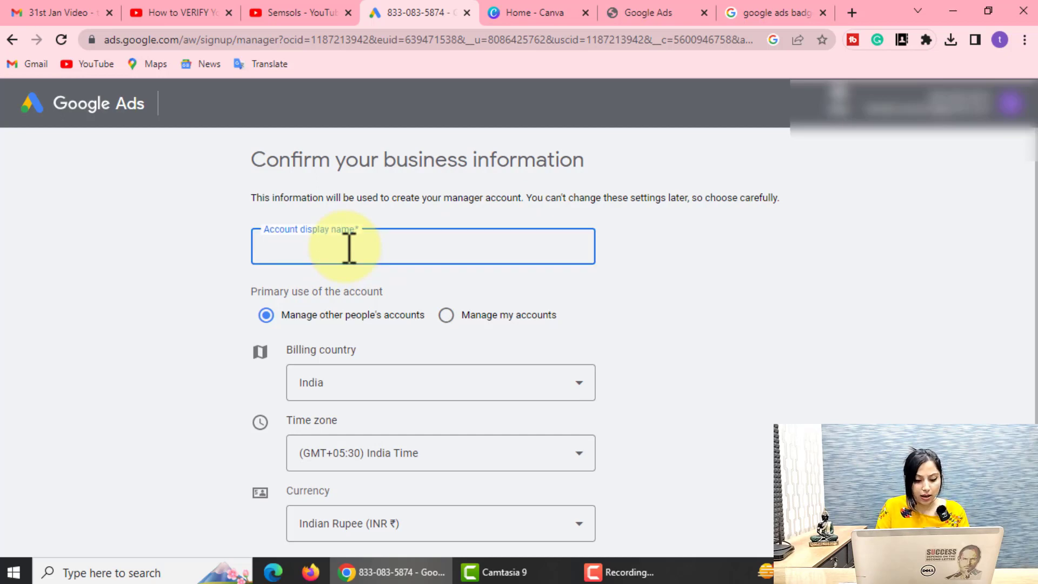
text(semsols)
text(2)
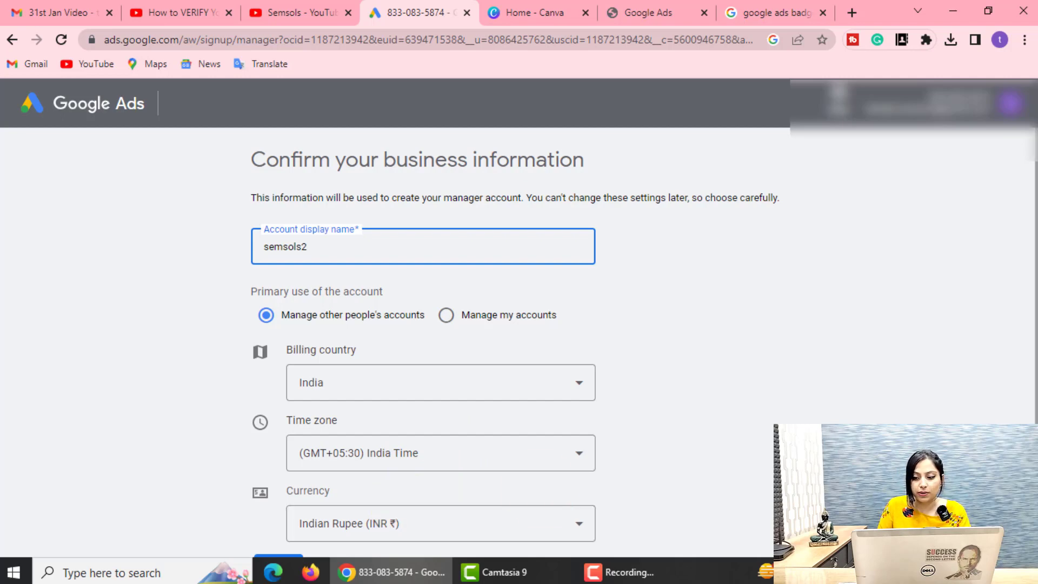
scroll(452, 428, down, 1)
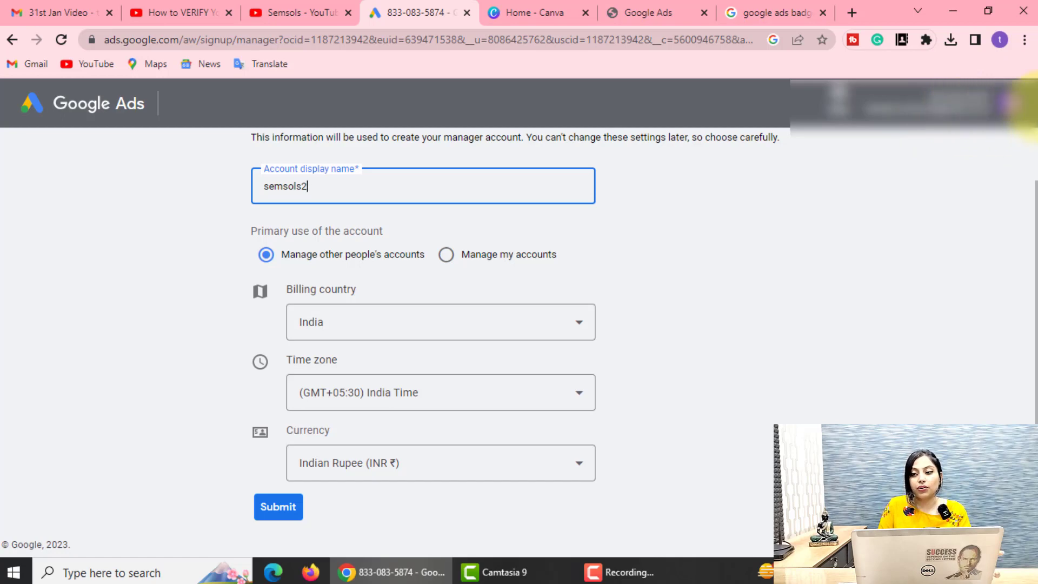
click(1009, 103)
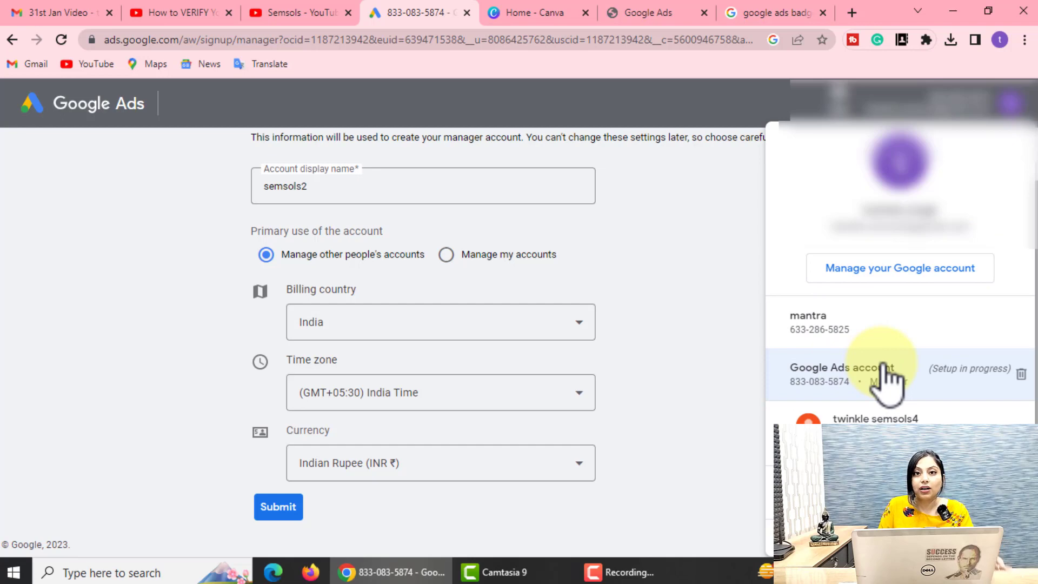
click(278, 511)
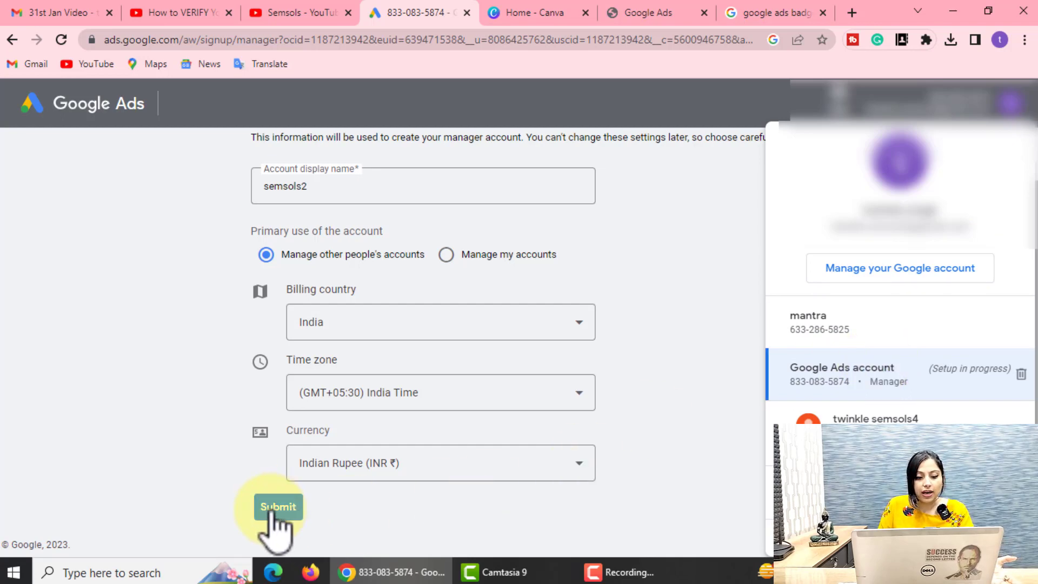
click(273, 511)
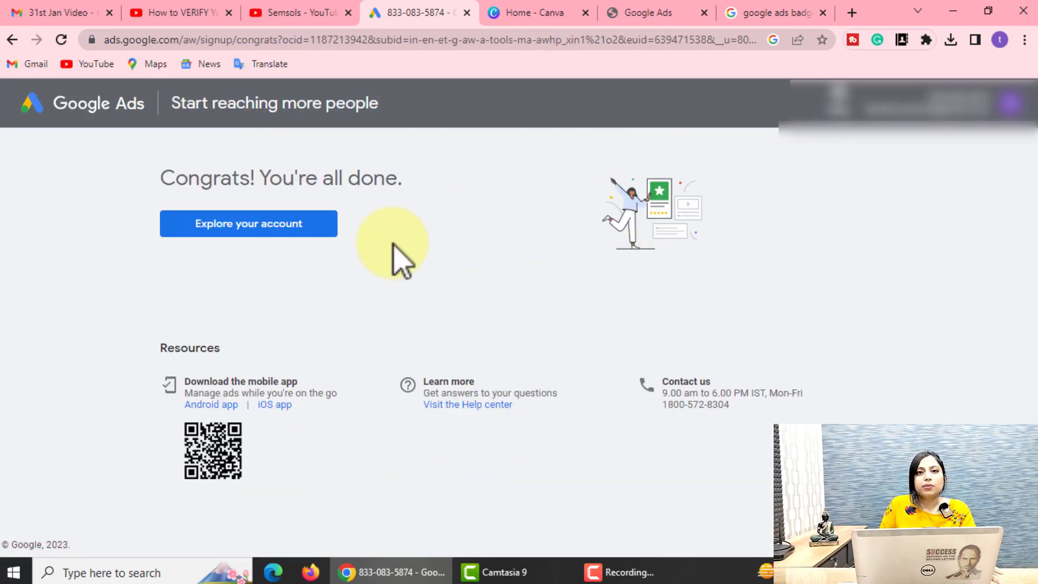
Step: Enter the new semsols2 manager account from the Congrats page
click(258, 233)
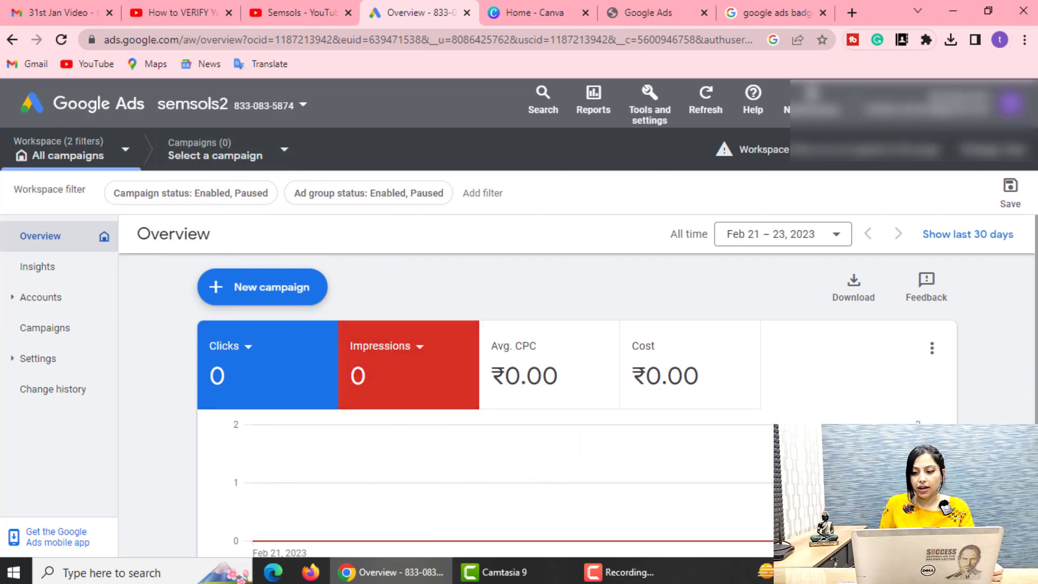
Step: Go to the semsols2 Accounts performance list from the left sidebar
scroll(443, 411, down, 3)
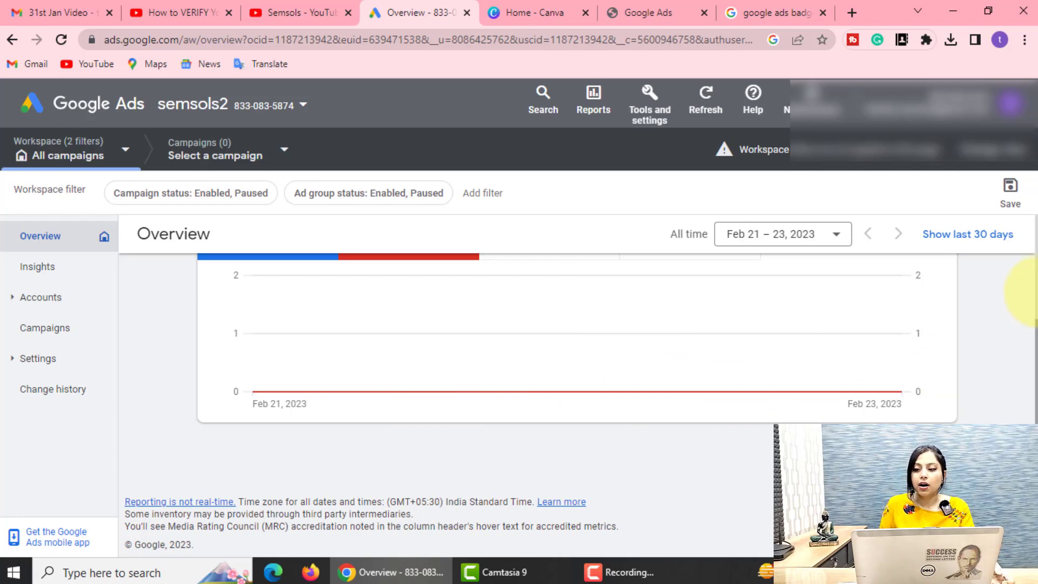
scroll(1027, 292, up, 3)
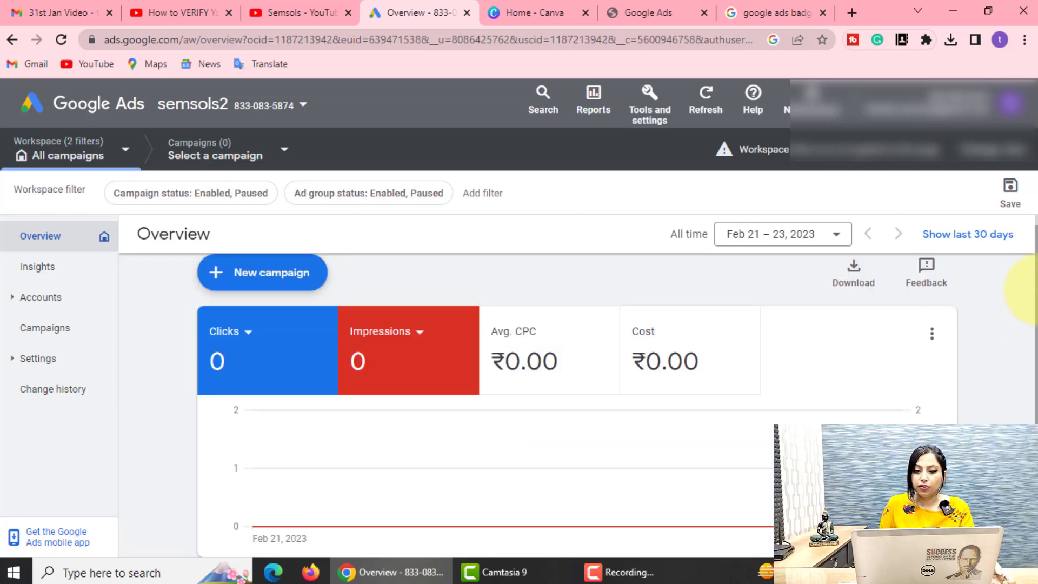
click(28, 302)
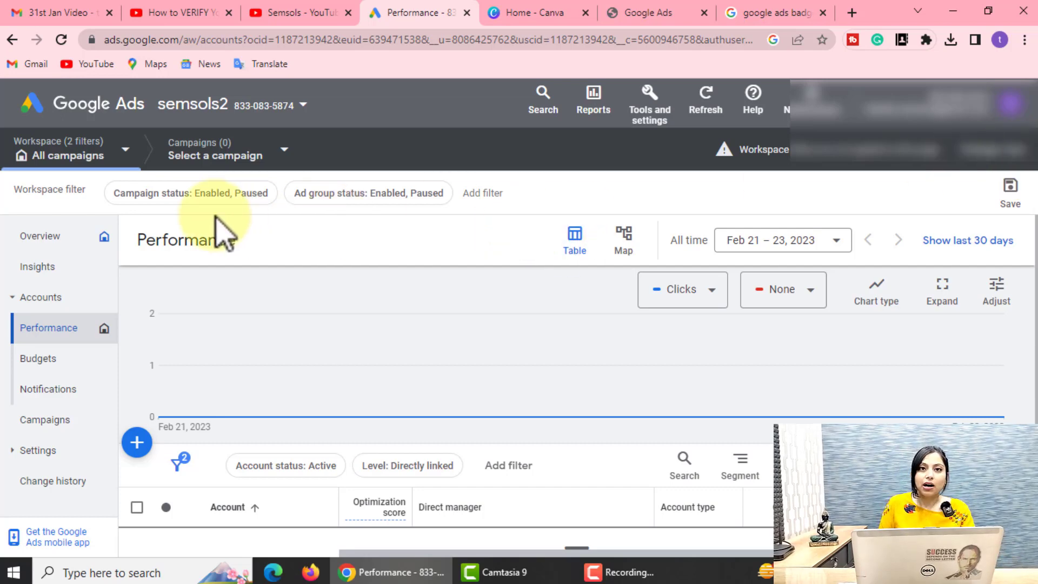
Step: Choose Link existing account from the + menu above the accounts table
click(142, 450)
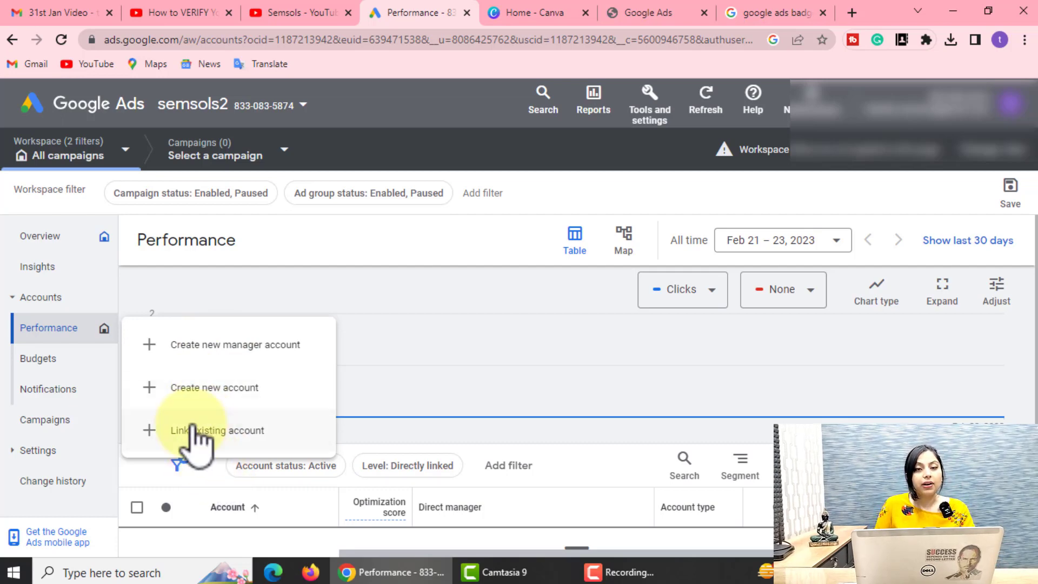
click(227, 430)
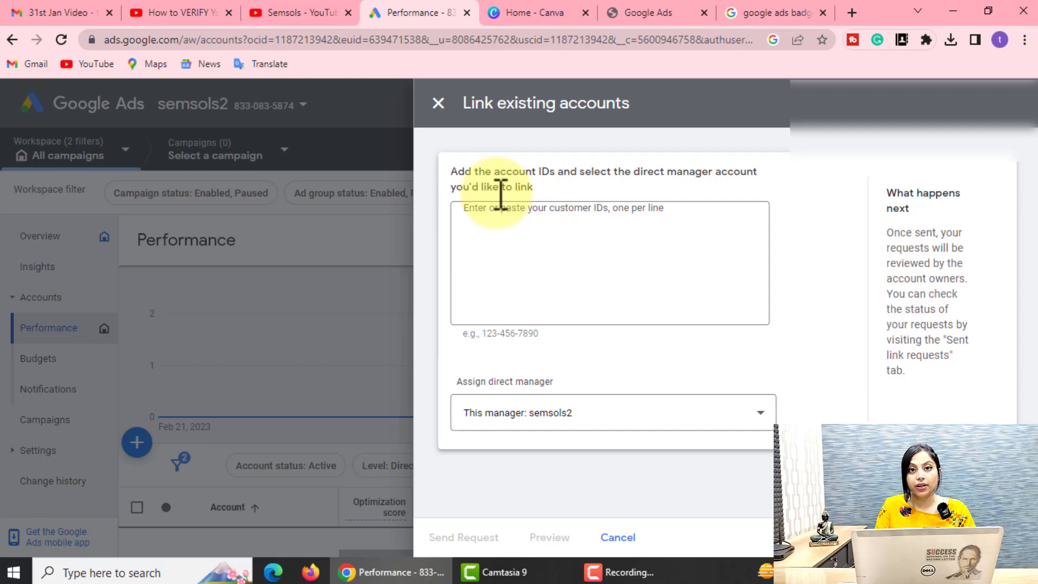
Step: Close the Link existing accounts form, reopen it, then close it again without sending
click(437, 105)
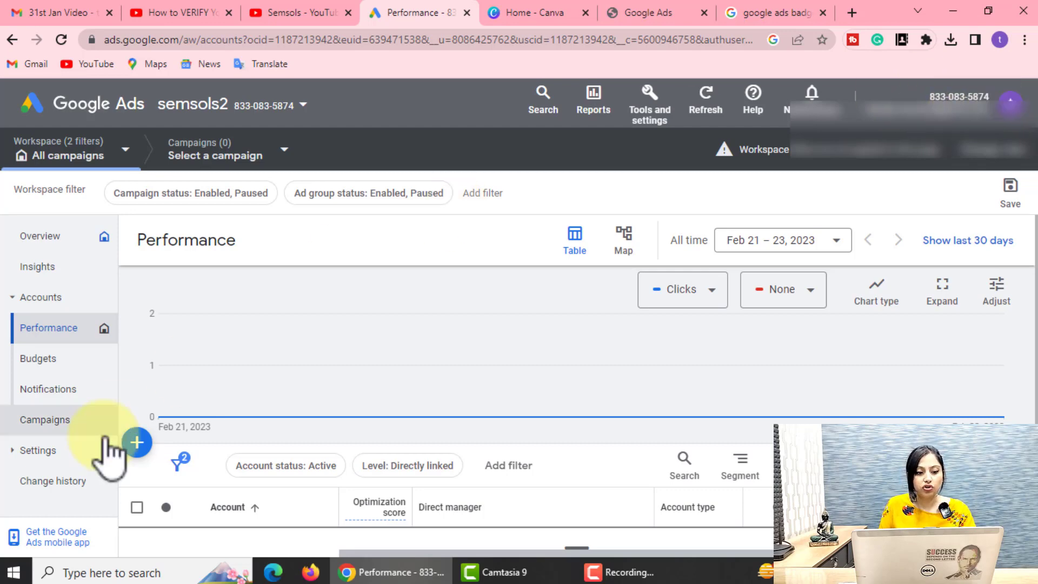
click(136, 442)
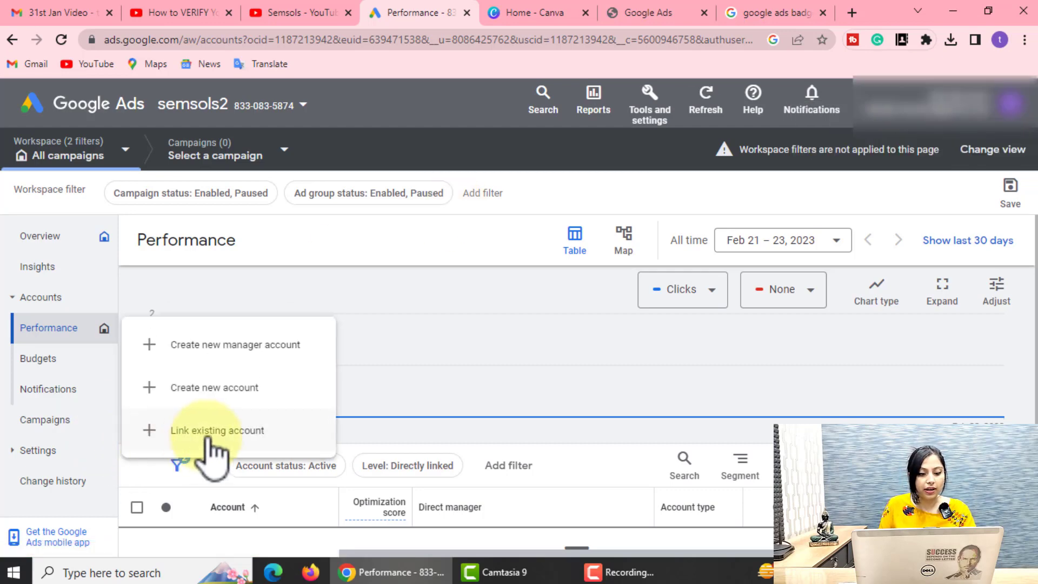
click(207, 438)
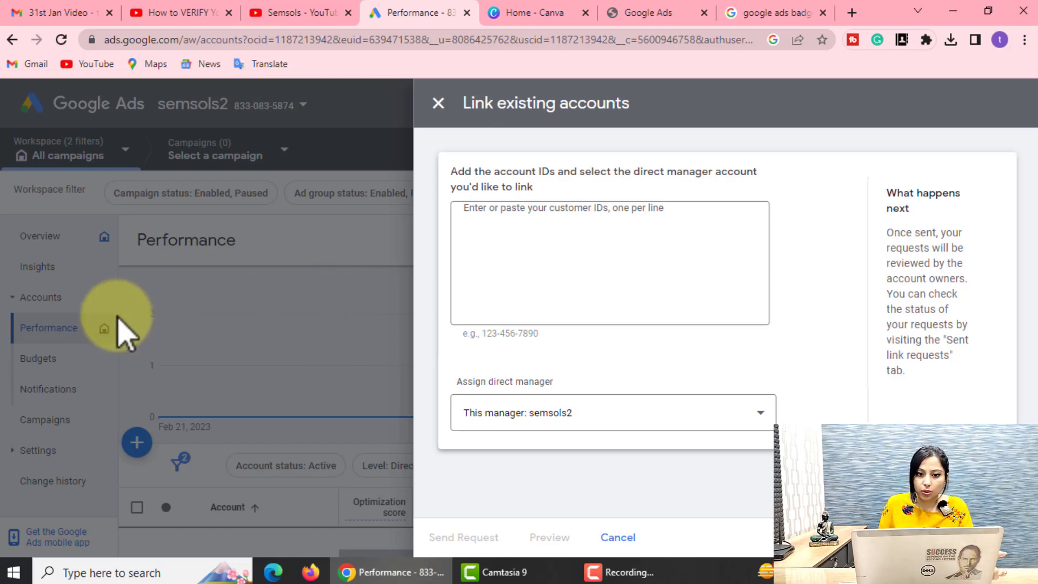
click(439, 104)
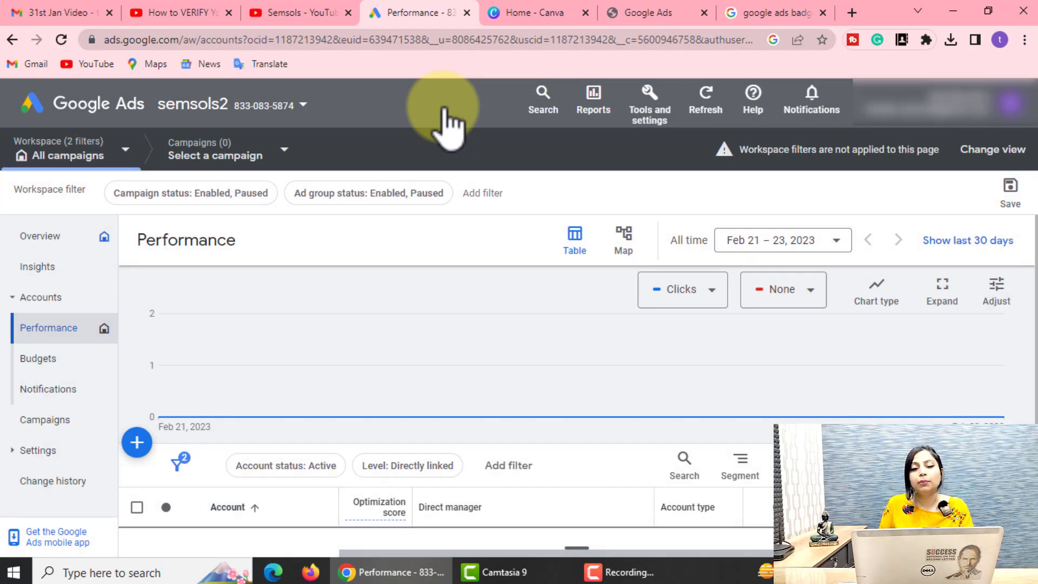
Step: Show the mantra account's details from its Overview page header
mouse_move(163, 403)
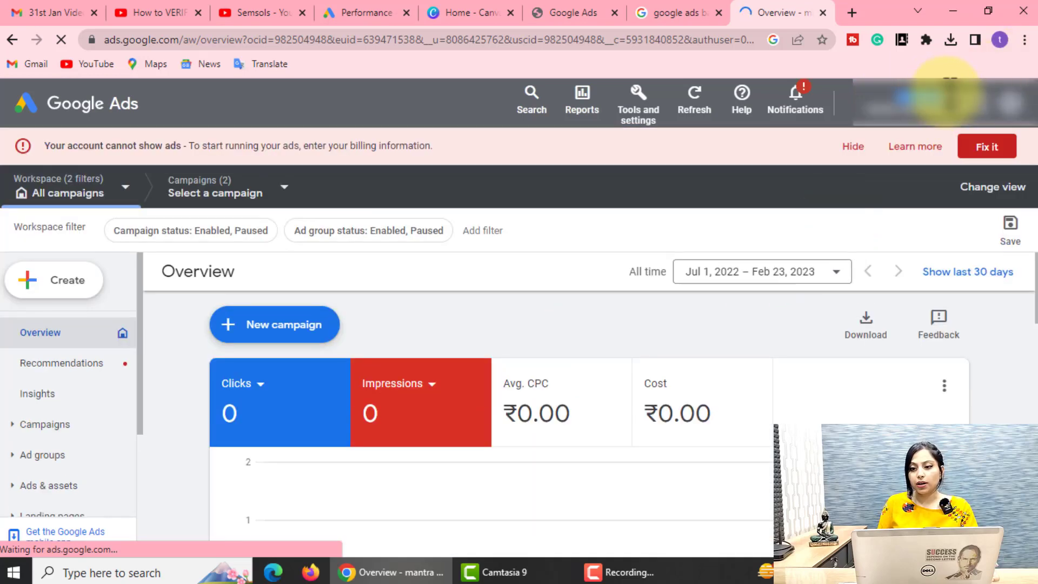
click(966, 91)
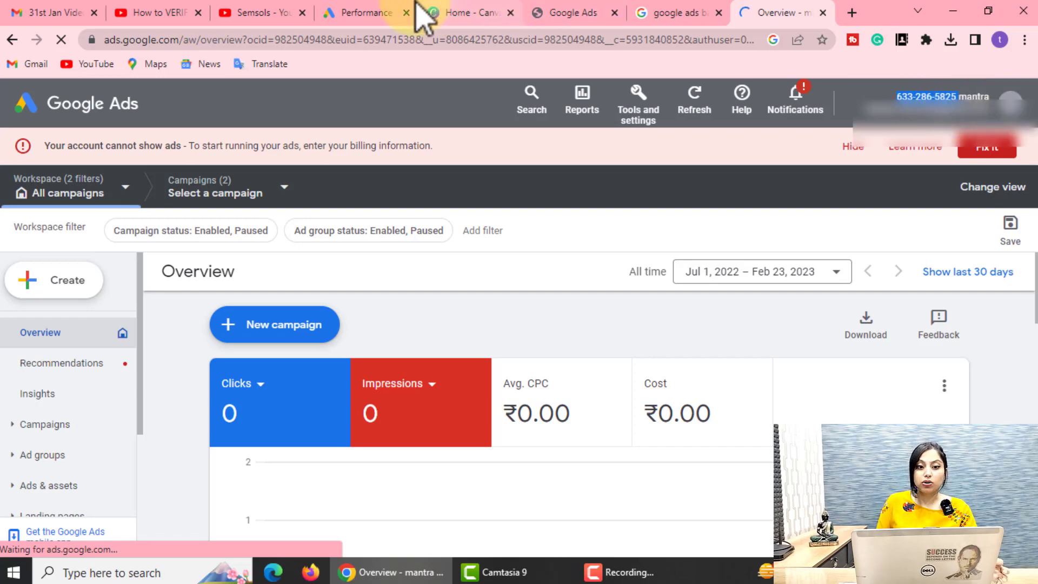
Step: Request linking the mantra account to semsols2 by pasting its customer ID
click(378, 11)
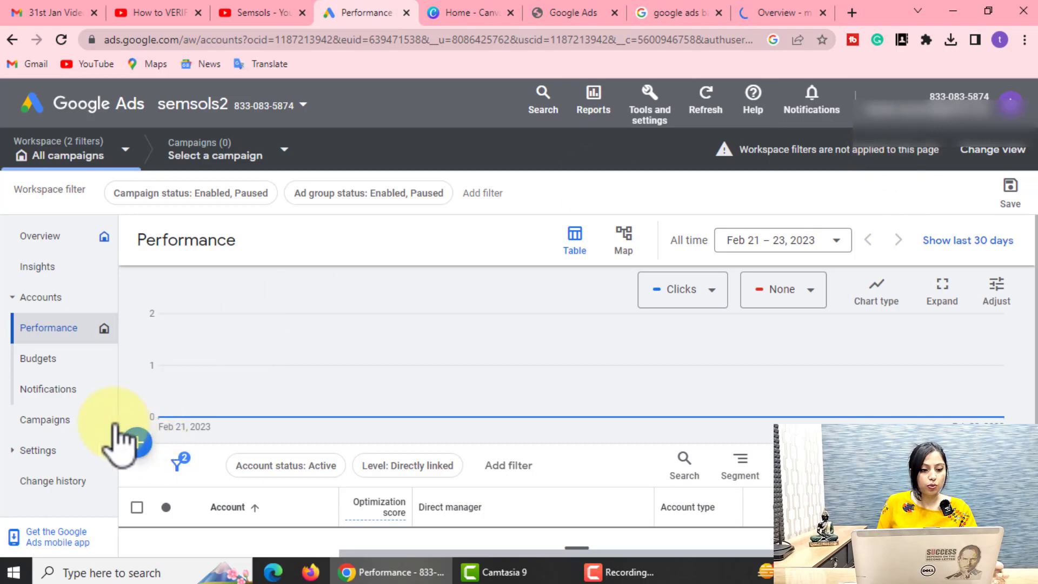
click(135, 444)
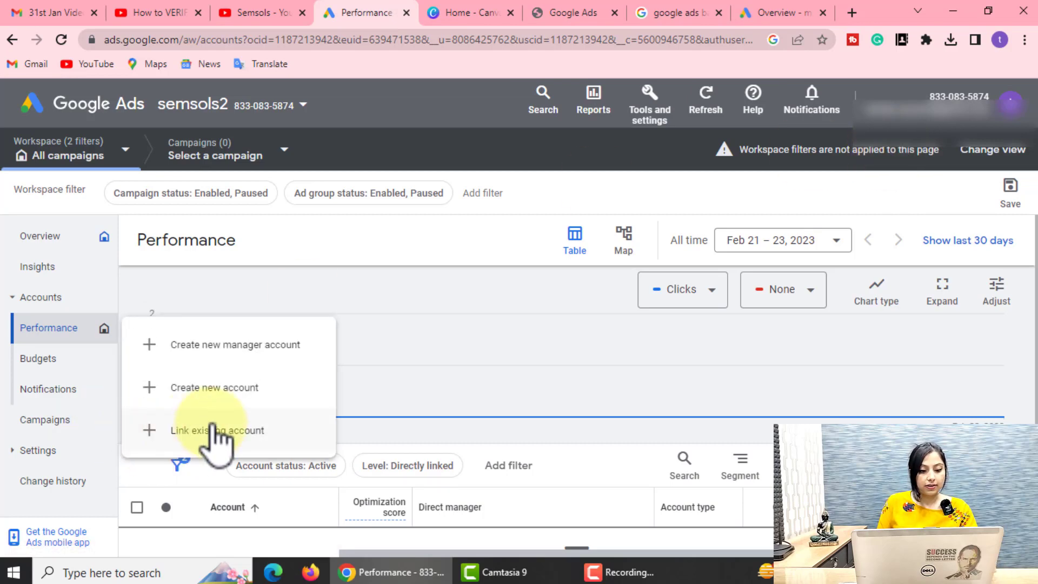
click(212, 429)
click(650, 249)
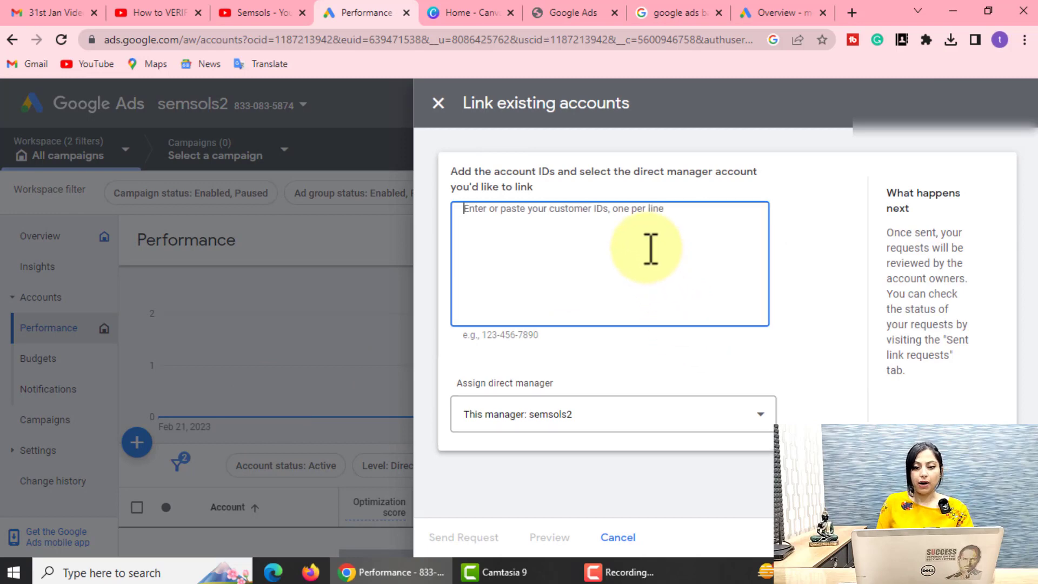
key(ctrl+v)
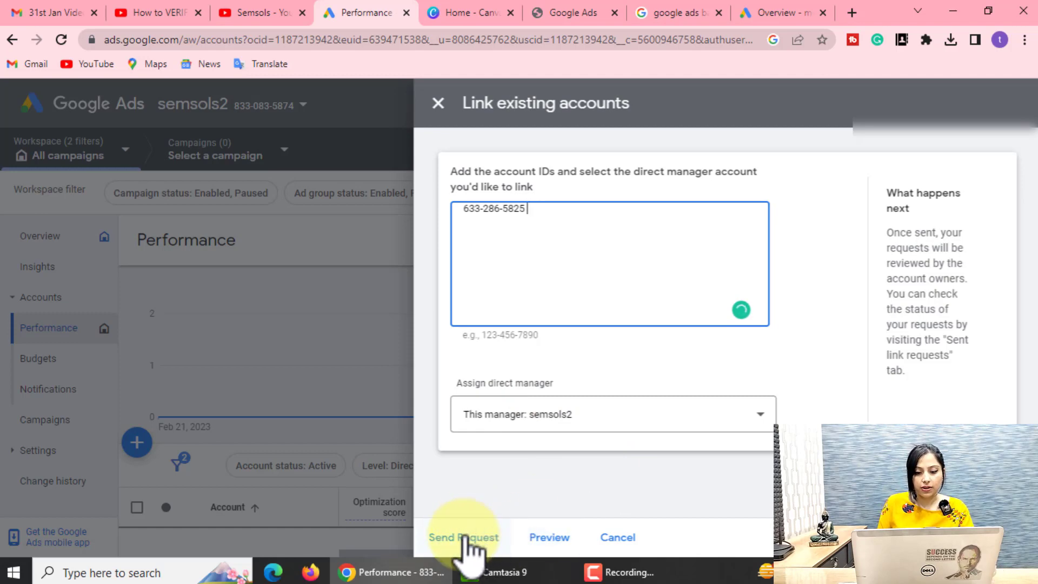
click(467, 538)
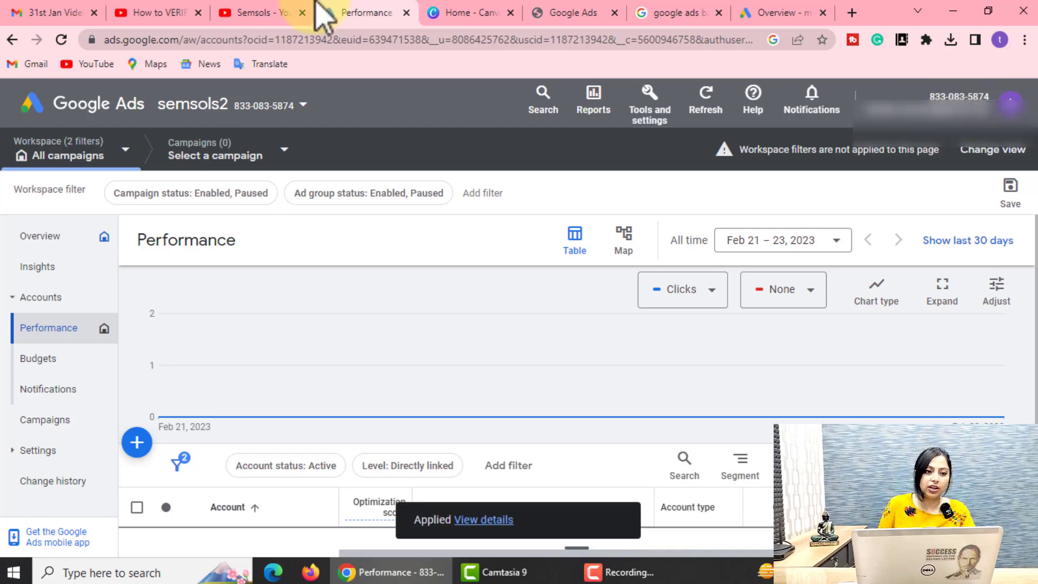
click(47, 12)
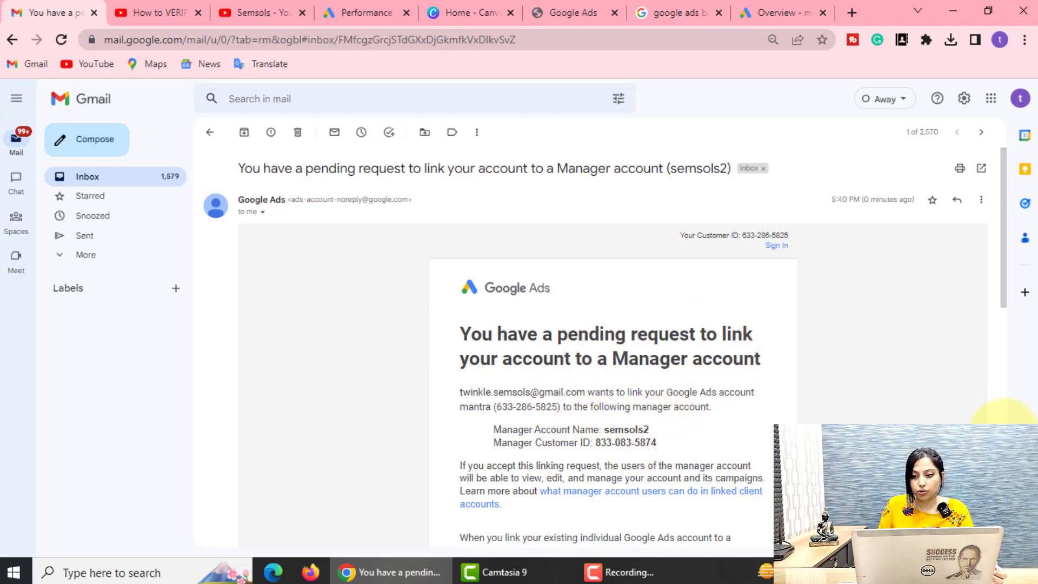
Step: Accept the pending manager-link request from the Gmail message, opening the ad account's Managers page
scroll(962, 417, down, 5)
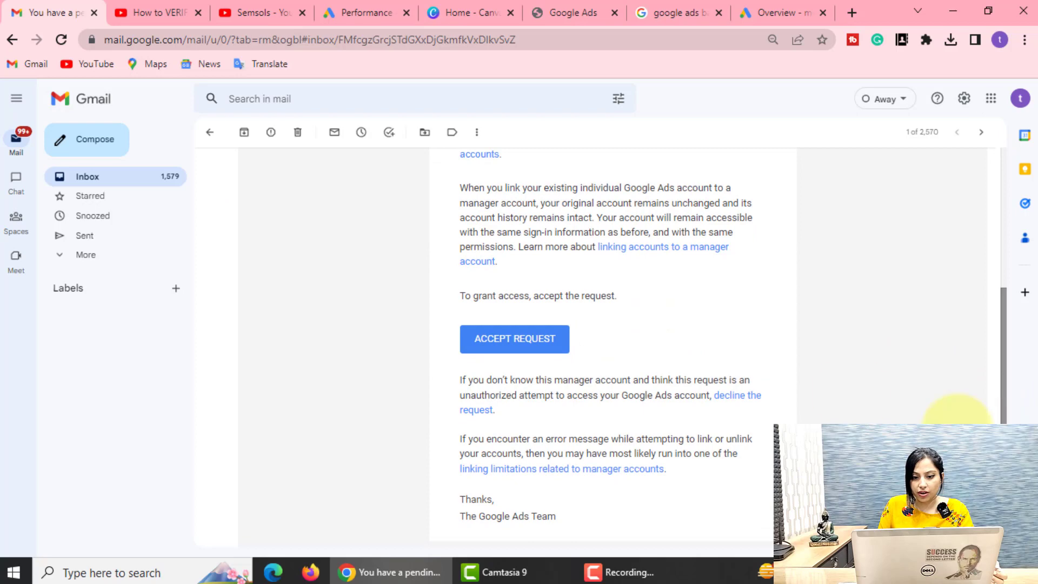
click(531, 347)
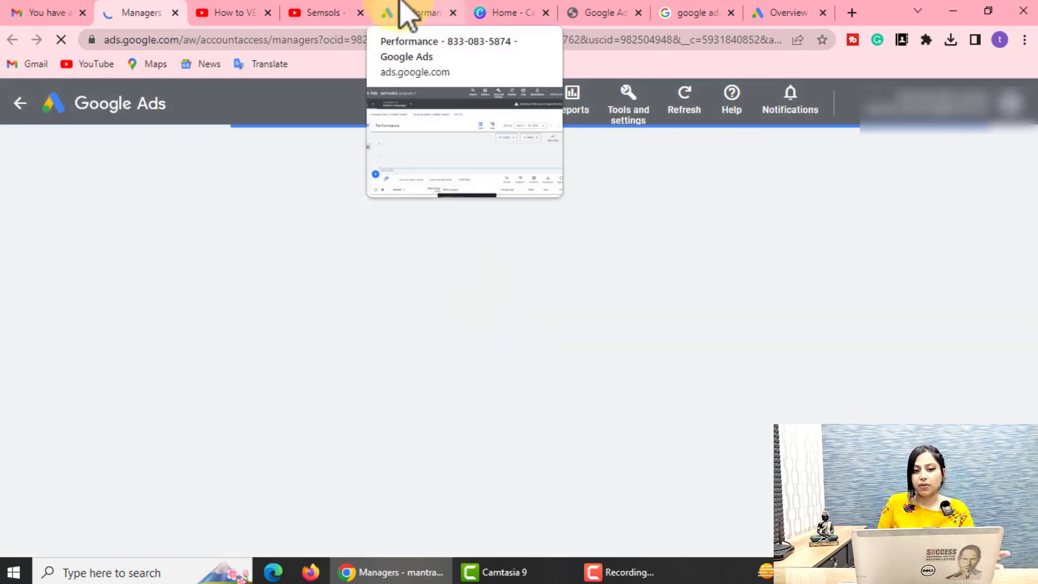
Step: Check the semsols2 performance view, then reopen the pending link request from the email
click(401, 10)
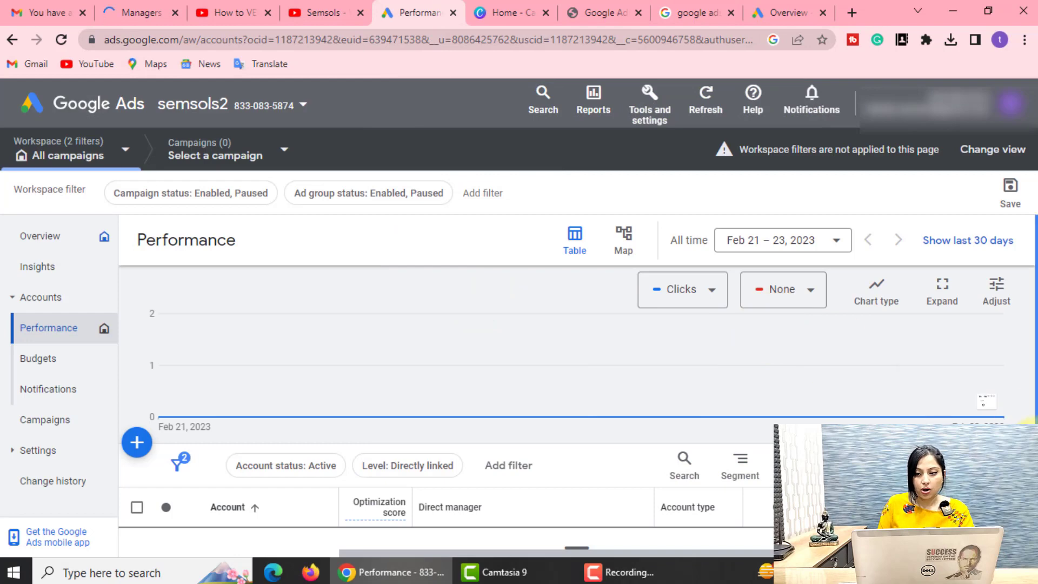
scroll(577, 378, down, 2)
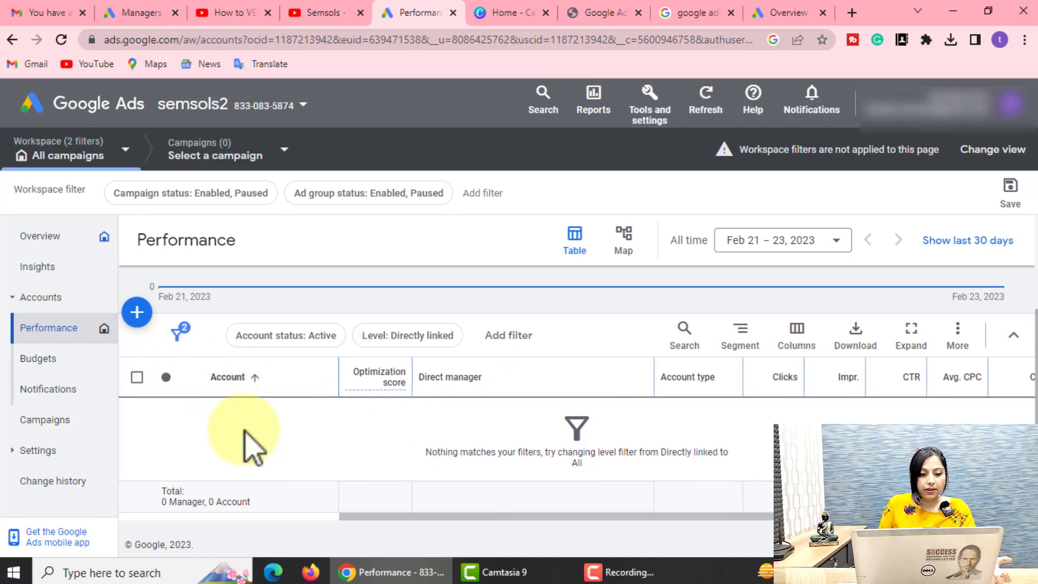
click(54, 13)
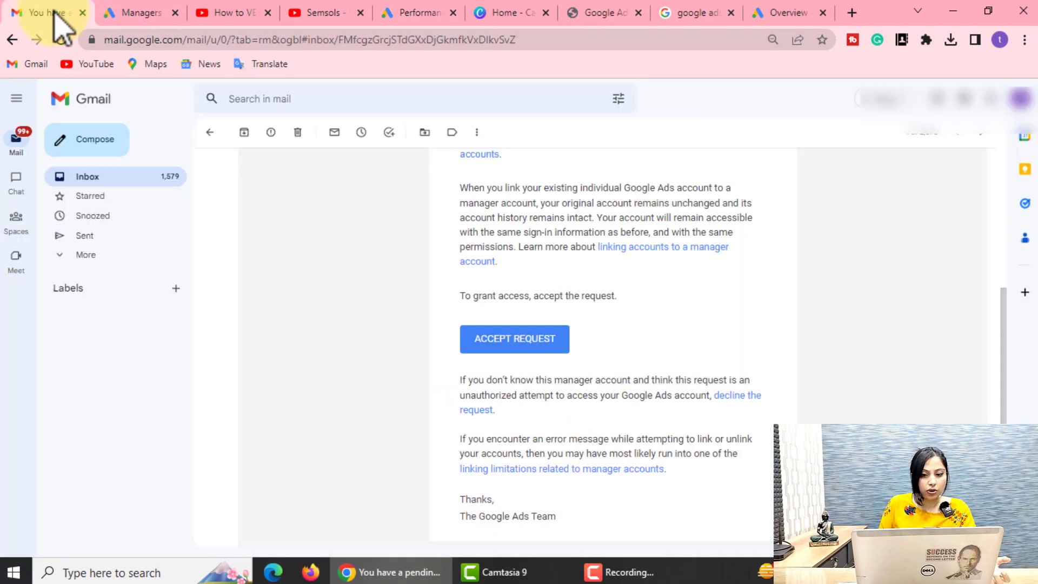
click(532, 346)
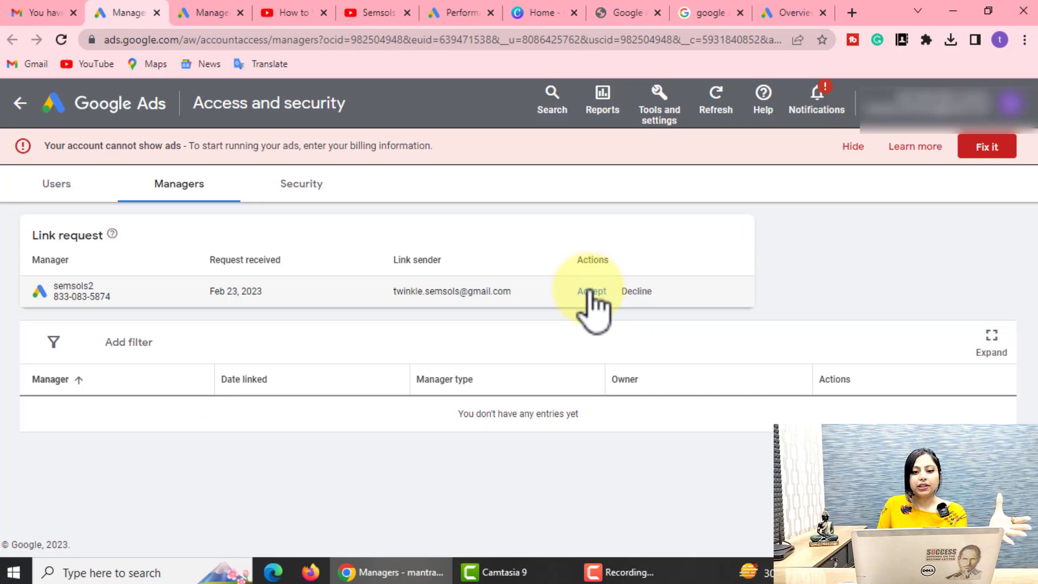
Step: Accept the semsols2 link request, grant it access, confirm, and return to the performance view
click(589, 293)
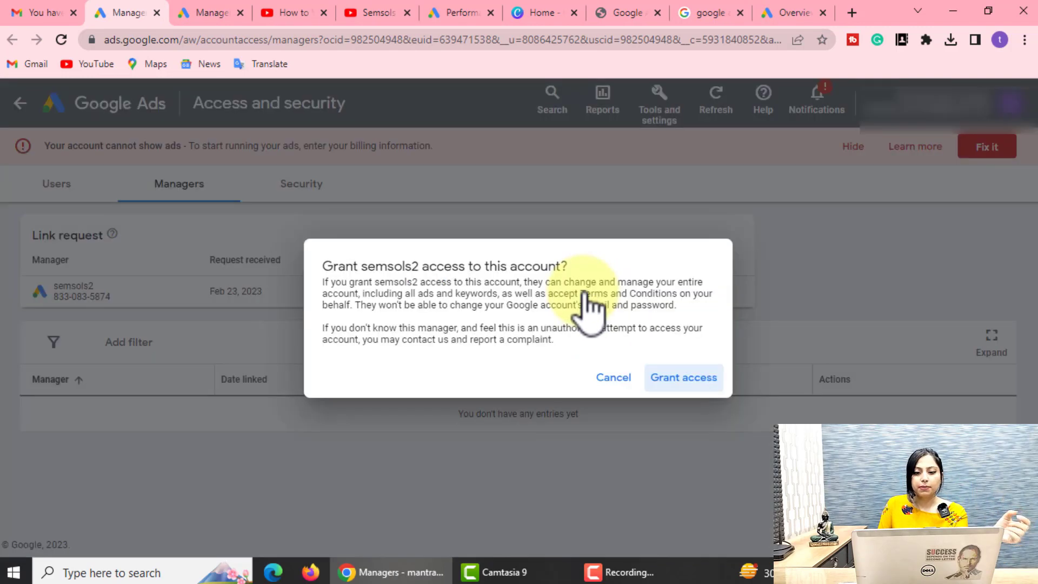
click(671, 378)
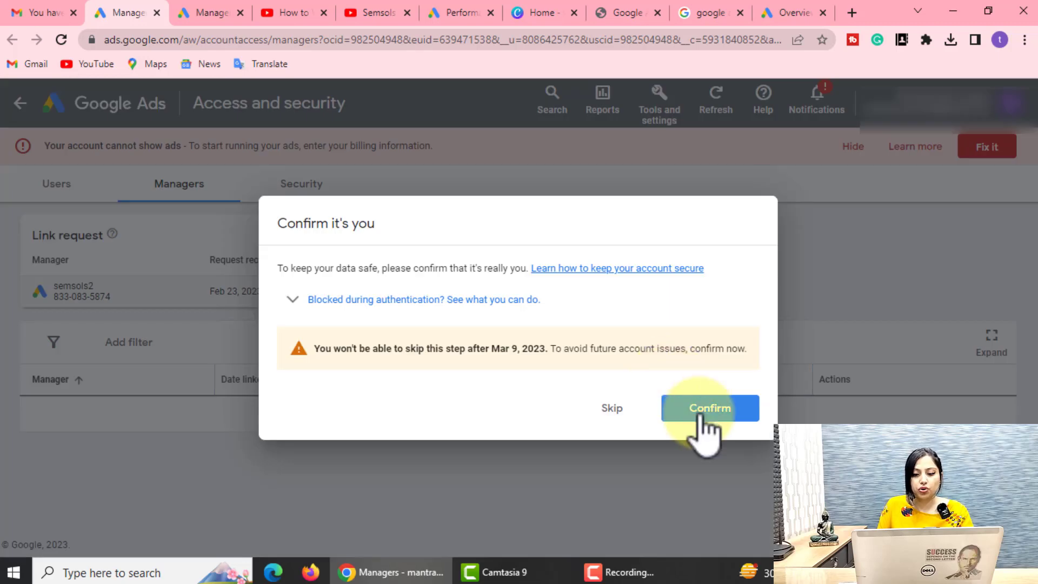
click(704, 411)
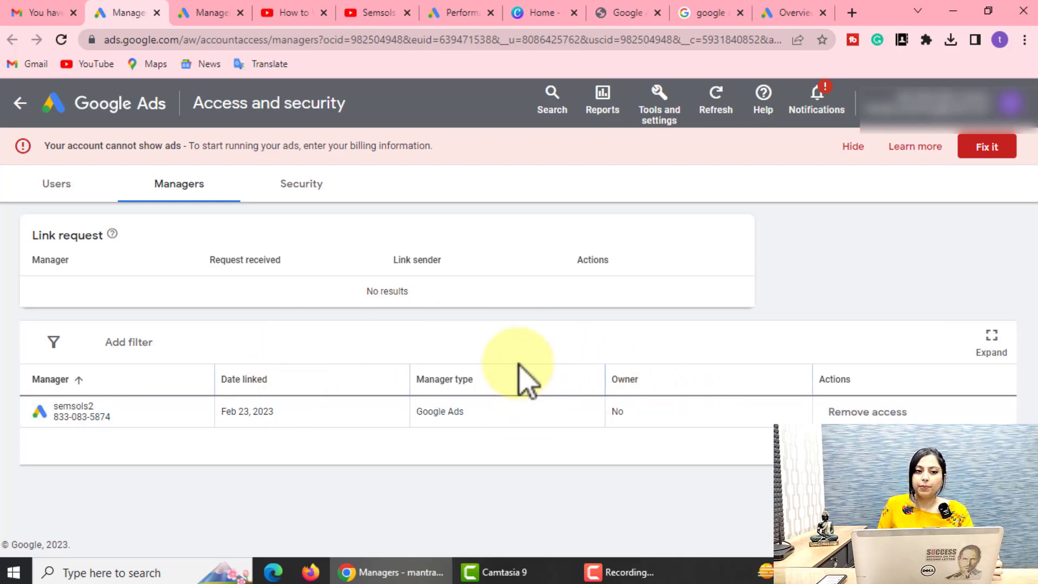
click(465, 16)
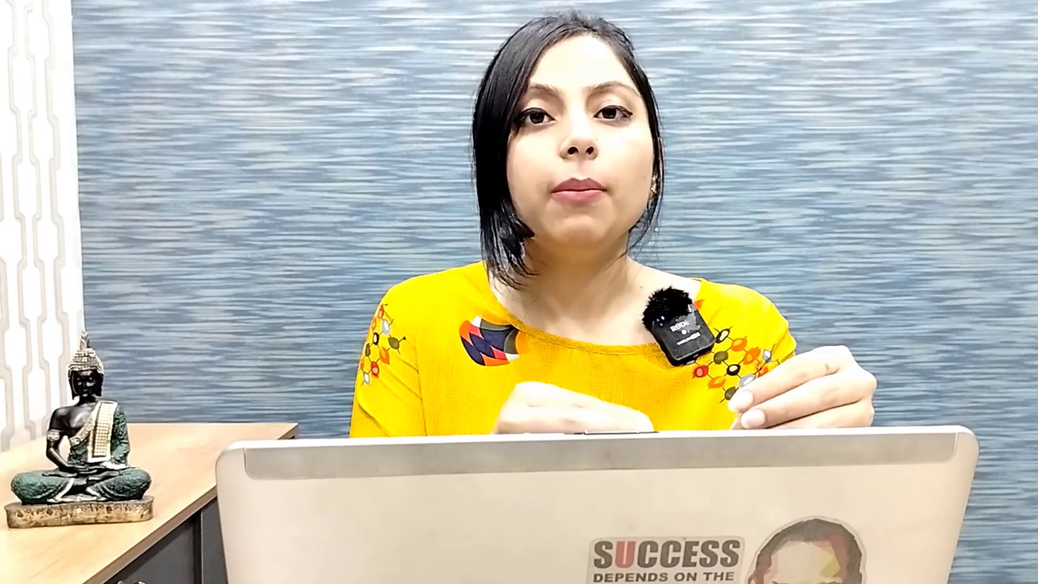
scroll(697, 433, down, 9)
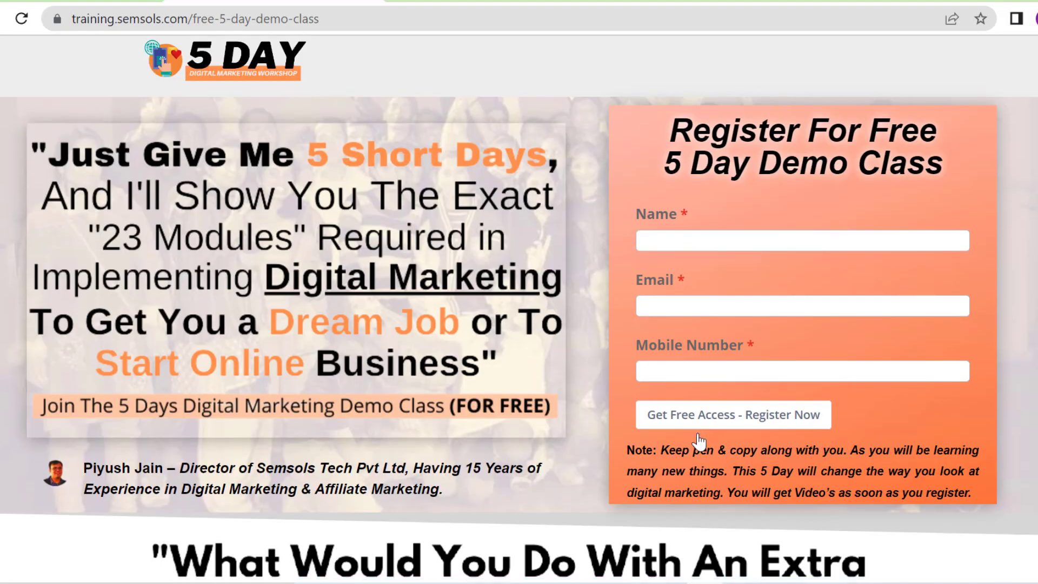
scroll(699, 441, down, 12)
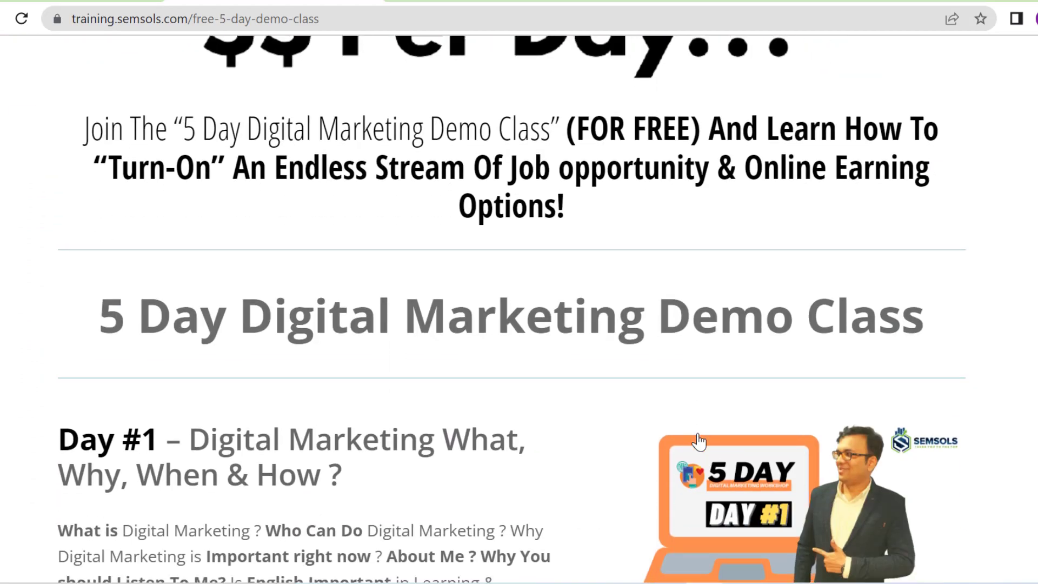
scroll(699, 442, down, 13)
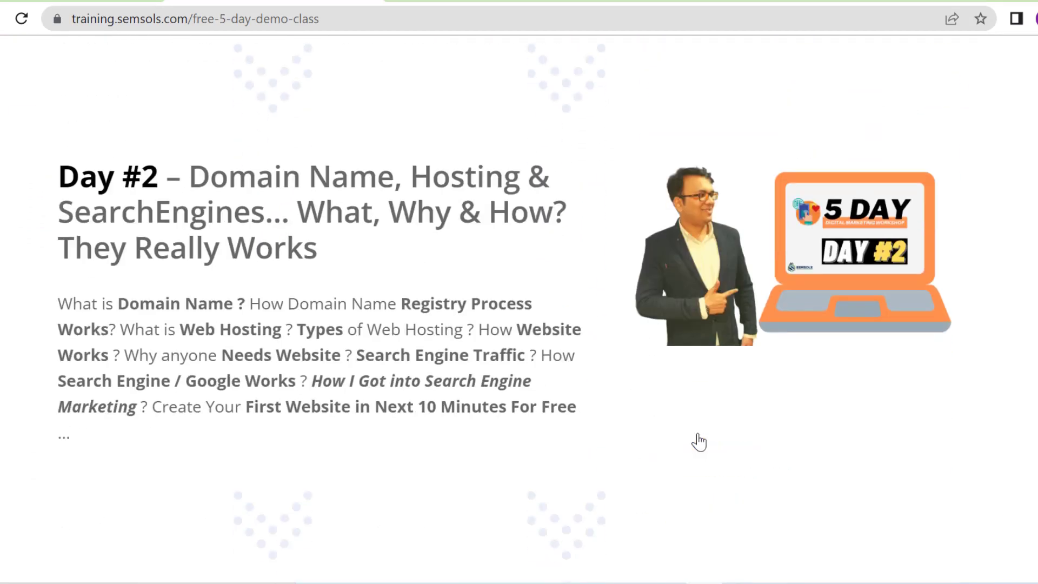
scroll(699, 442, down, 13)
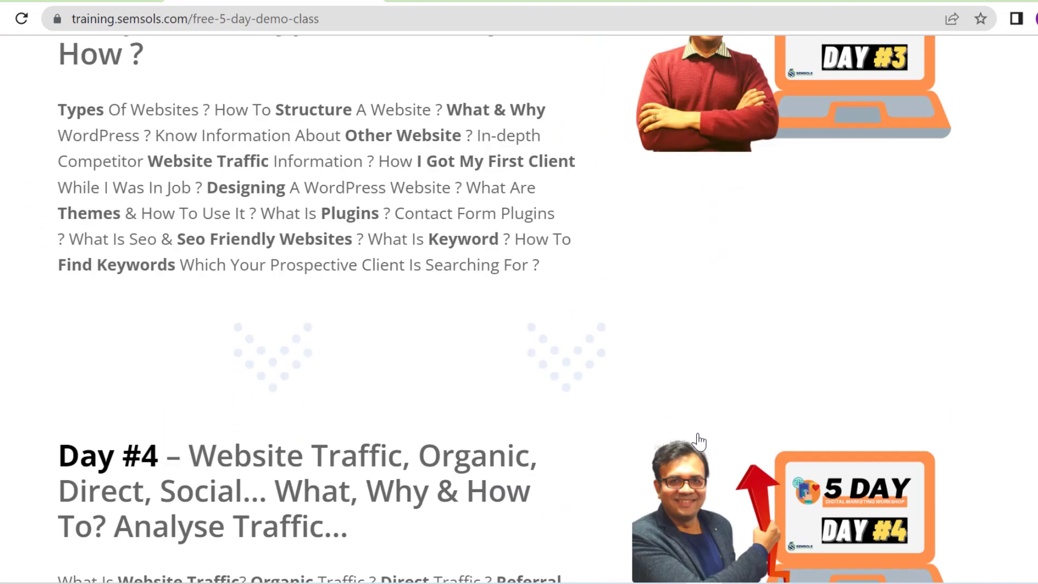
scroll(699, 442, down, 10)
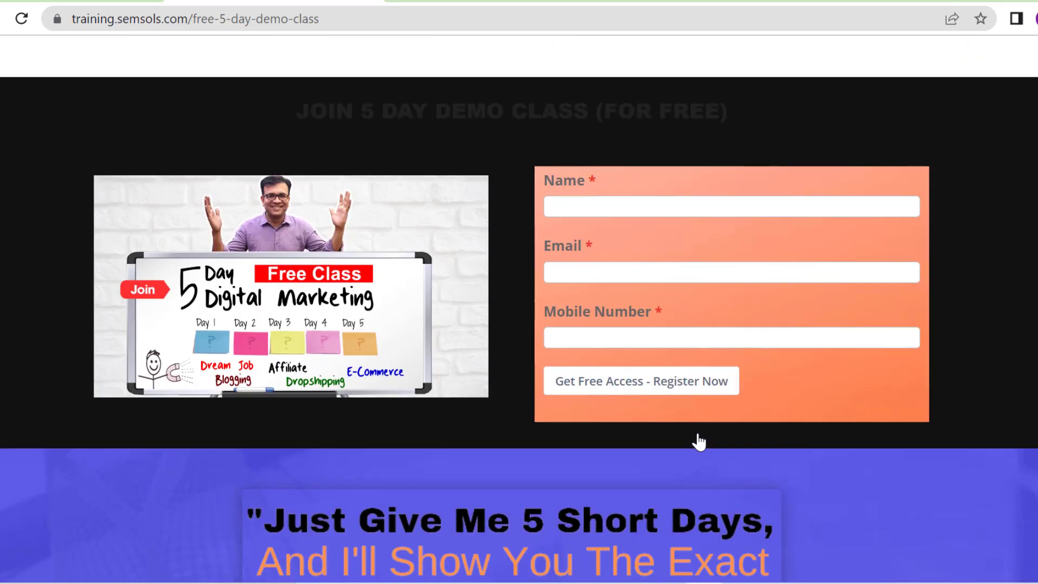
scroll(699, 442, down, 14)
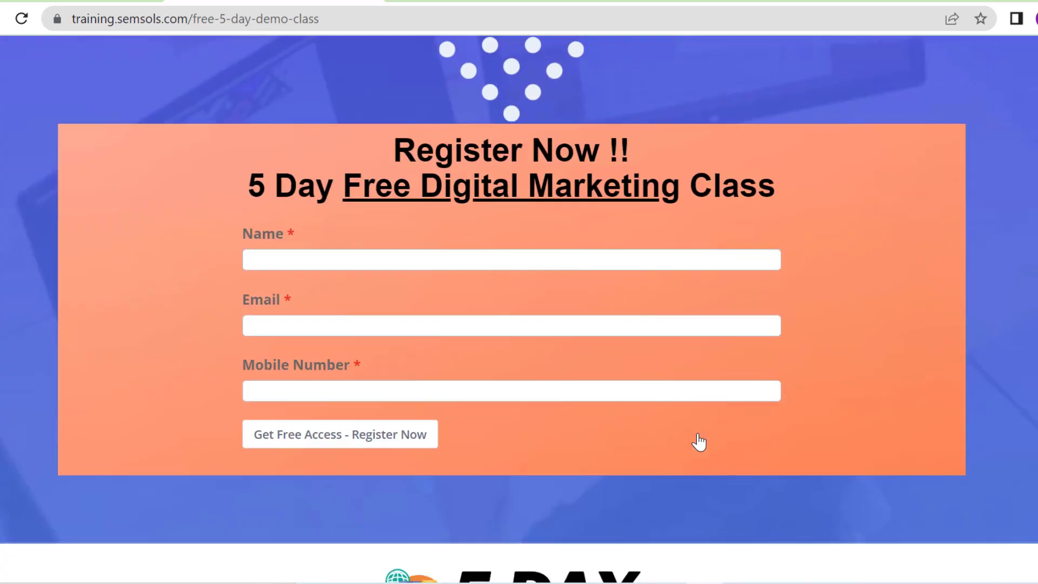
scroll(699, 441, down, 3)
scroll(699, 442, up, 16)
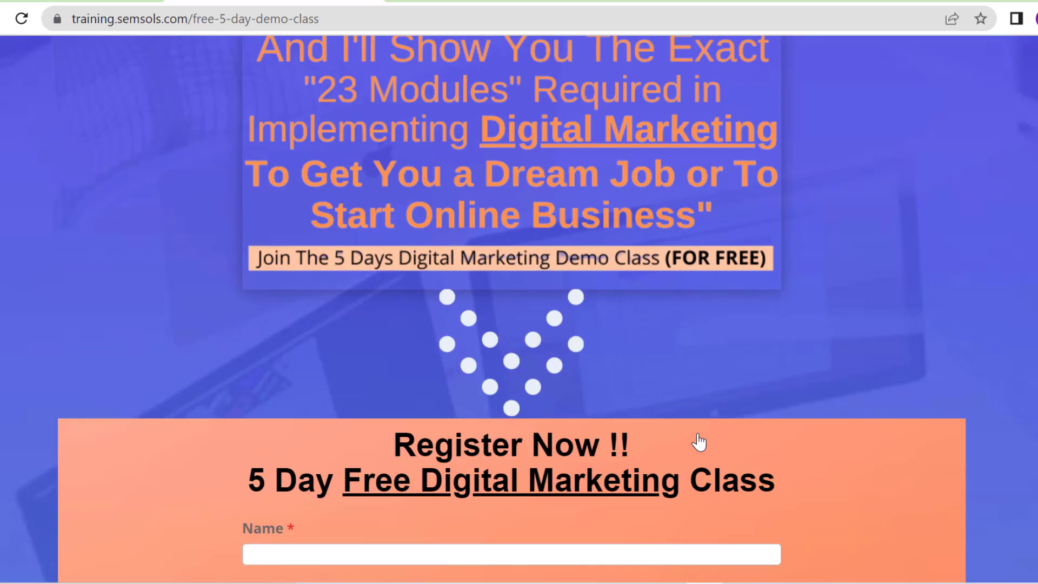